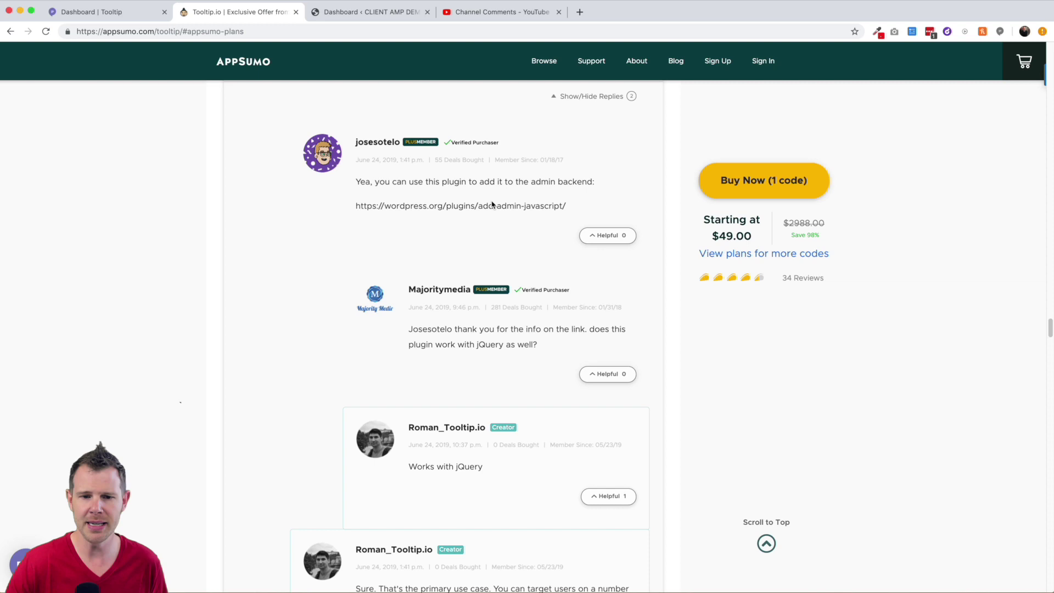
# Select the wordpress.org add-admin-javascript plugin link in the review and switch to the WordPress tab
pyautogui.moveTo(356, 205); pyautogui.dragTo(624, 226)
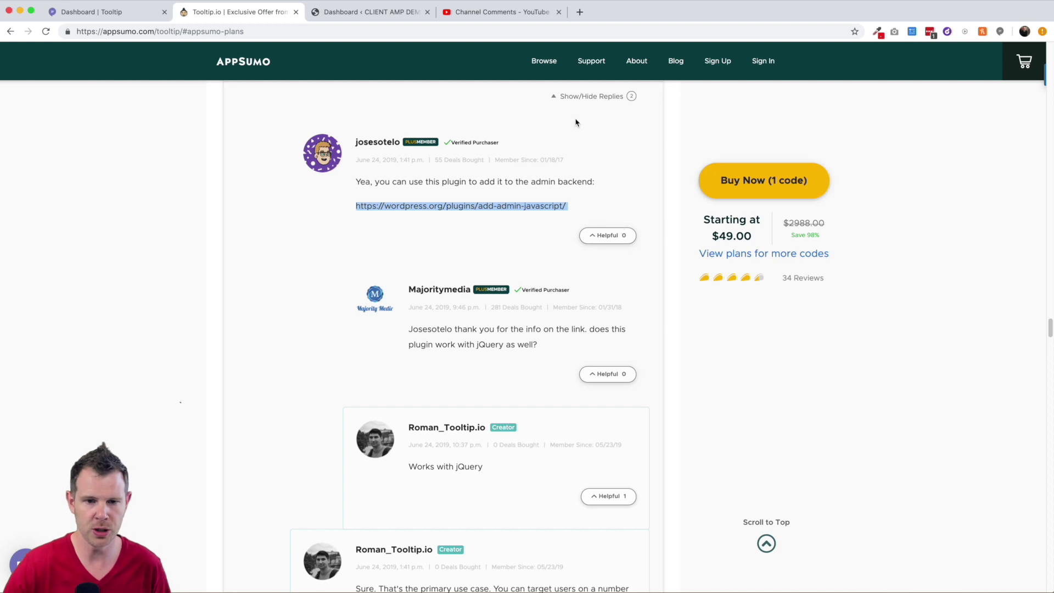
pyautogui.hotkey('ctrl', 'Tab')
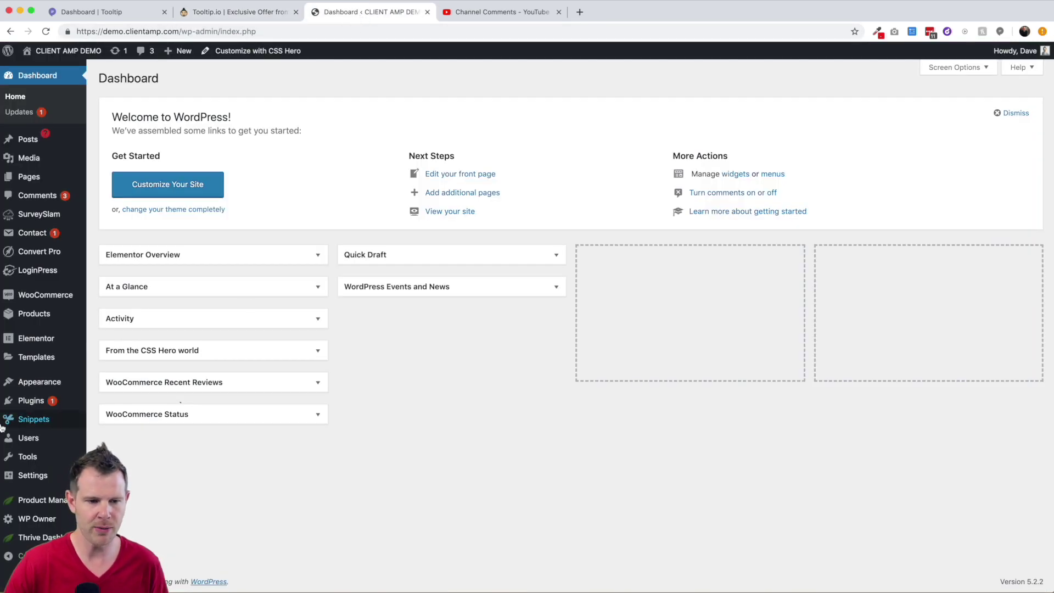
# Open the Plugins list and pick out the Add Admin JavaScript plugin name
pyautogui.click(31, 401)
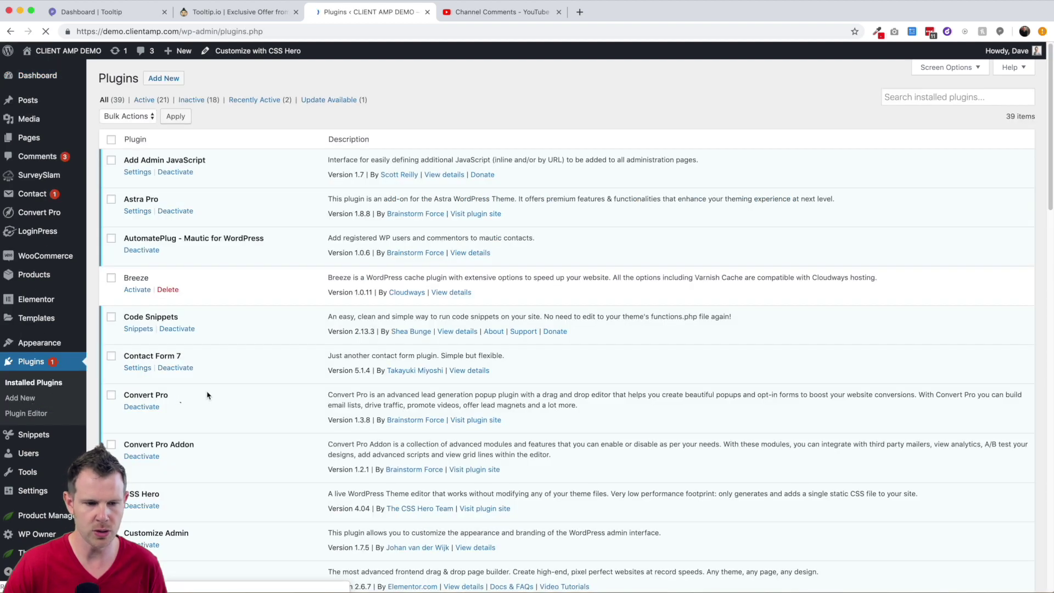
pyautogui.scroll(-8, 208, 421)
pyautogui.scroll(8, 209, 421)
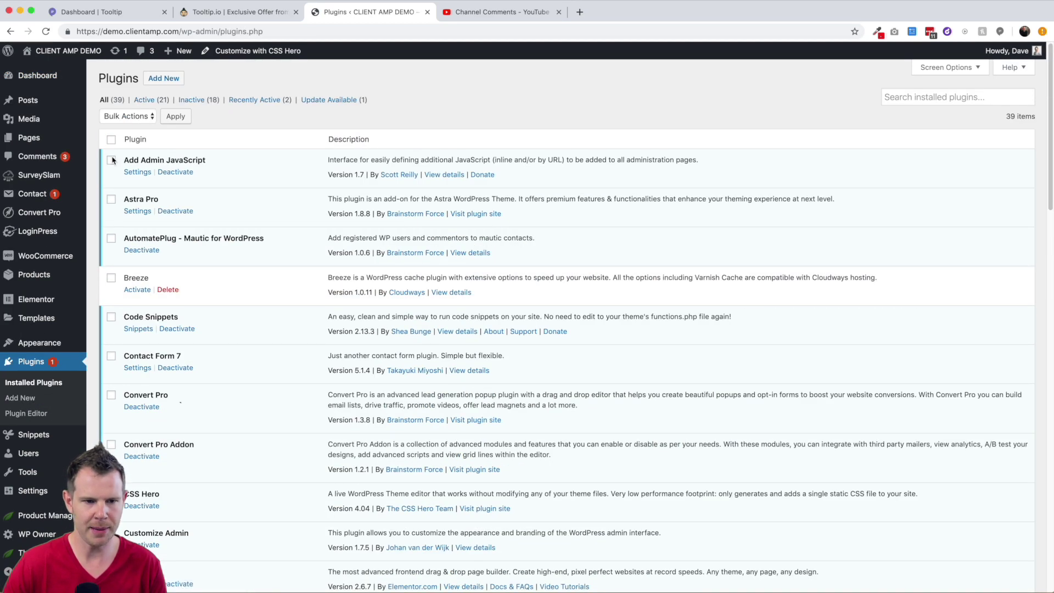
pyautogui.tripleClick(215, 160)
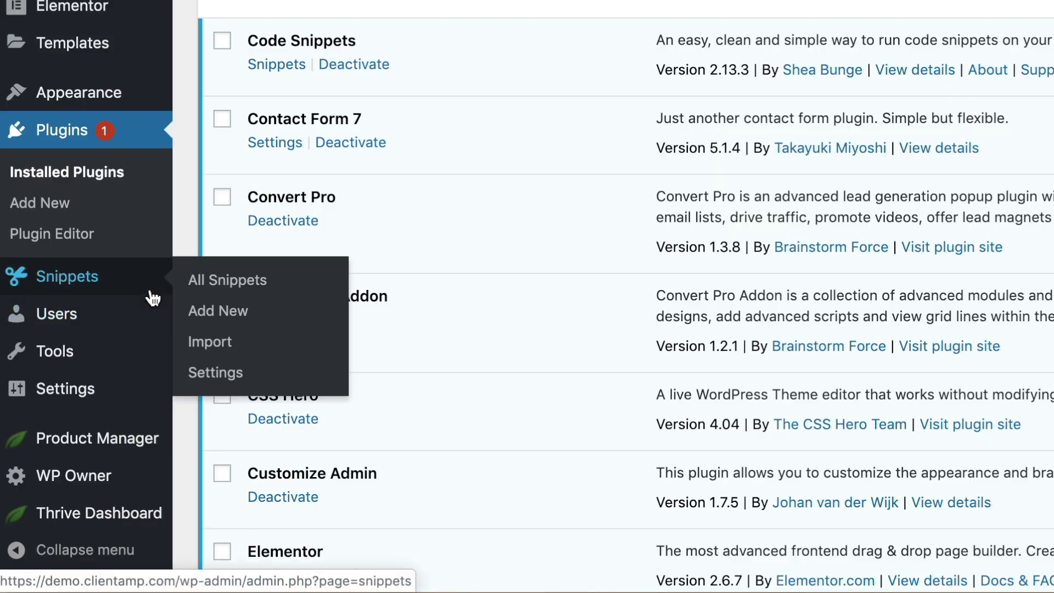
# Go to Settings > Admin JavaScript and launch the Tooltip editor on that page
pyautogui.moveTo(66, 383)
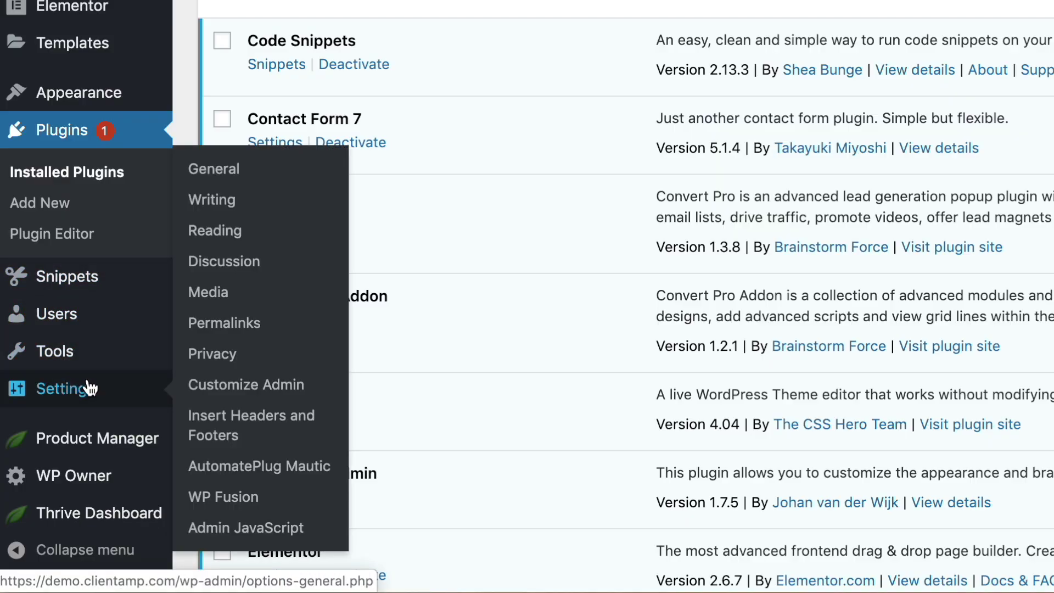
pyautogui.click(226, 535)
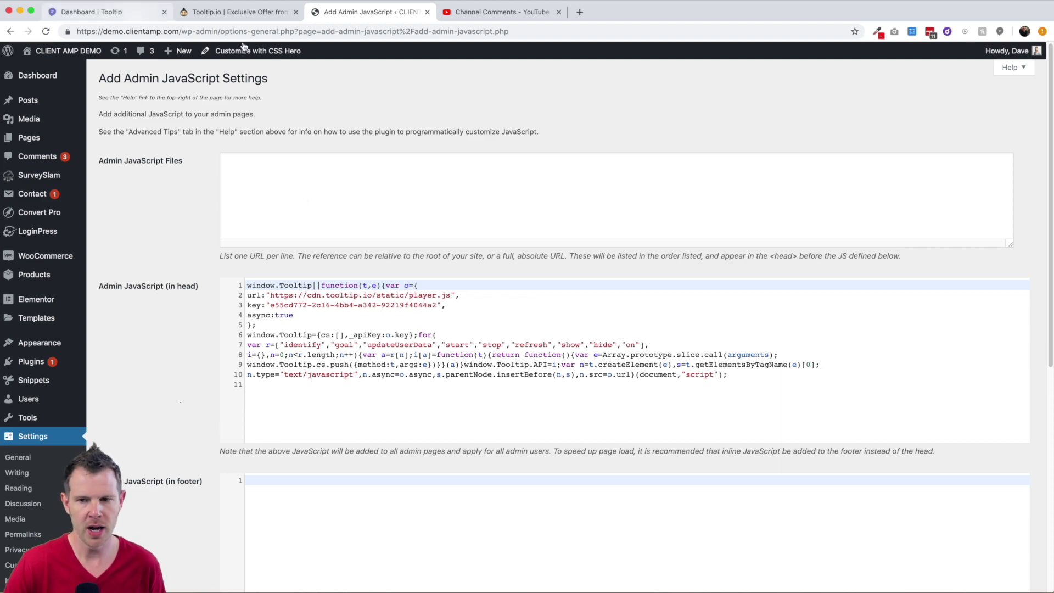
pyautogui.click(998, 32)
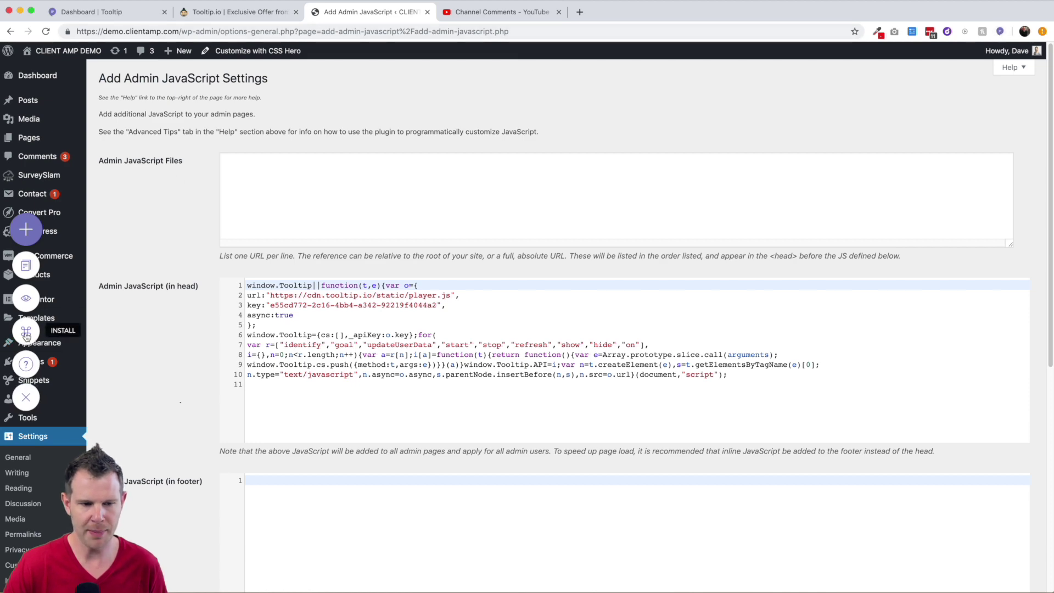
# Copy Tooltip's player installation code and paste it over the Admin JavaScript (in head) contents
pyautogui.click(28, 333)
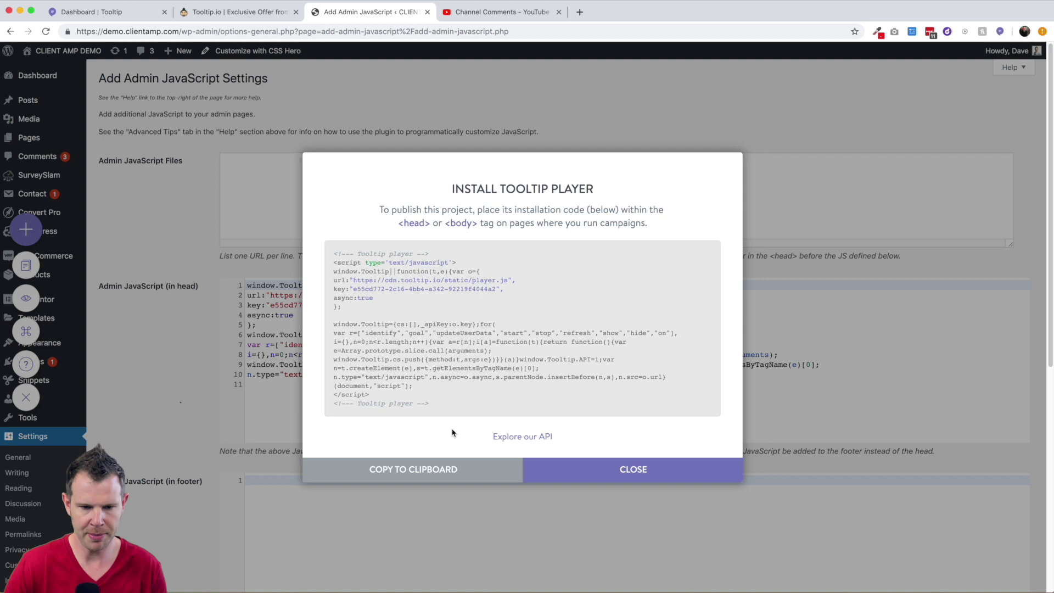
pyautogui.click(427, 478)
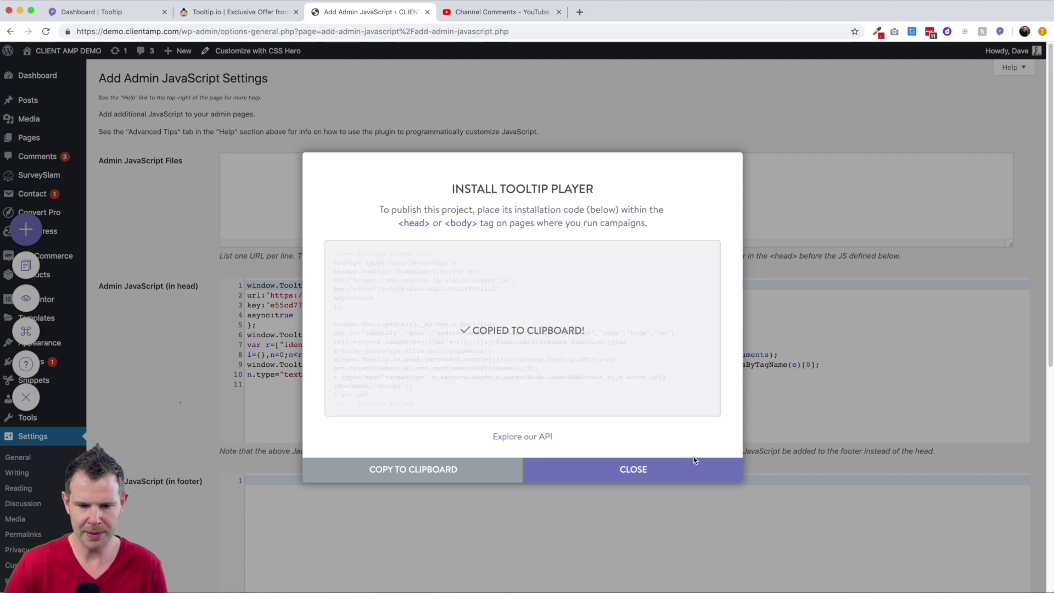
pyautogui.click(658, 470)
pyautogui.press('super+a')
pyautogui.press('super+v')
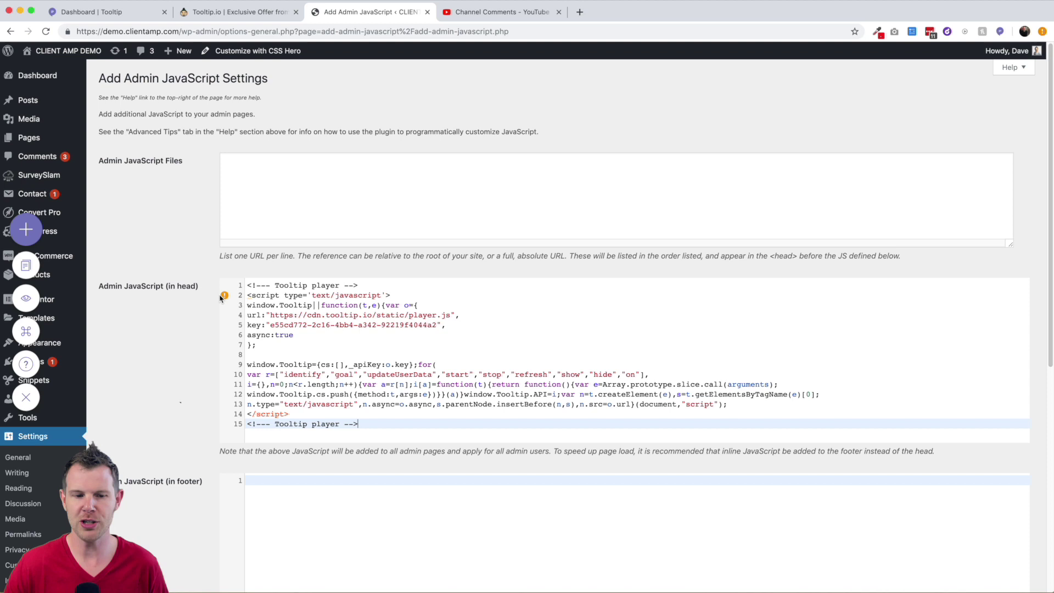
# Delete the <script> line 2 and </script> line 14 from the pasted player code
pyautogui.moveTo(223, 296)
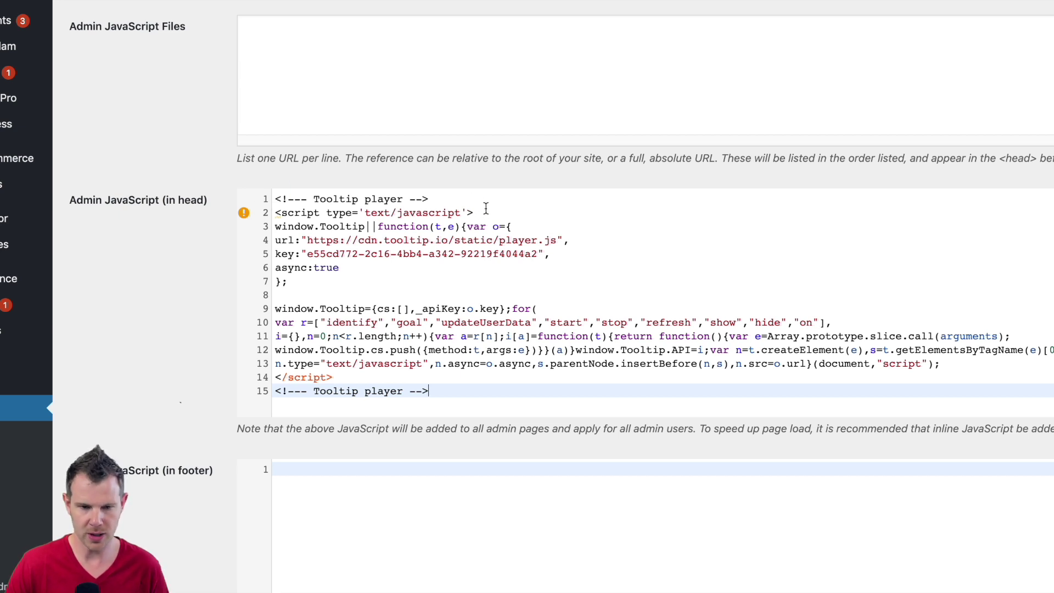
pyautogui.moveTo(479, 213); pyautogui.dragTo(275, 195)
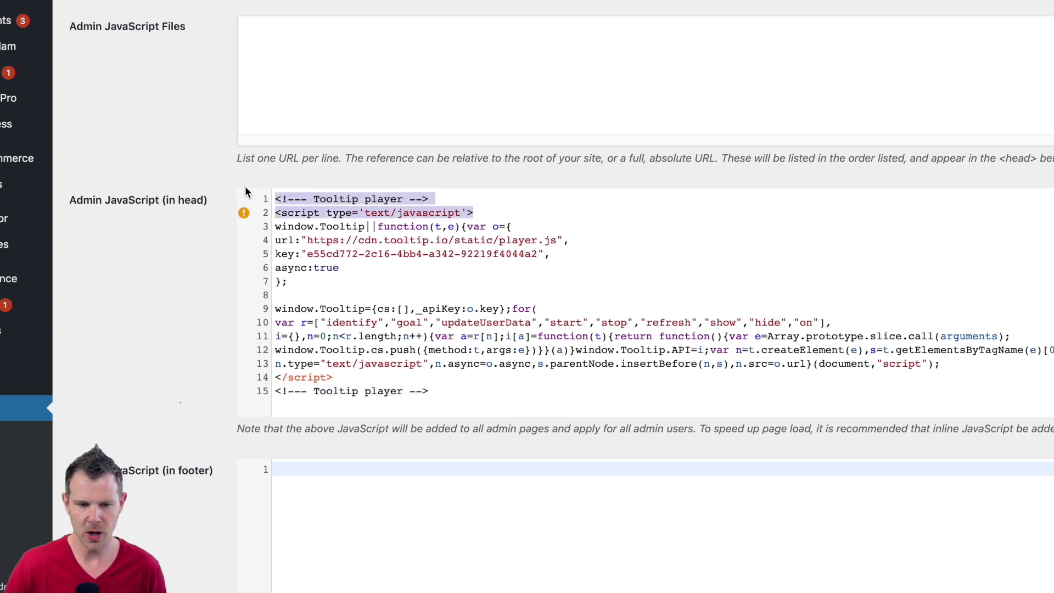
pyautogui.press('BackSpace')
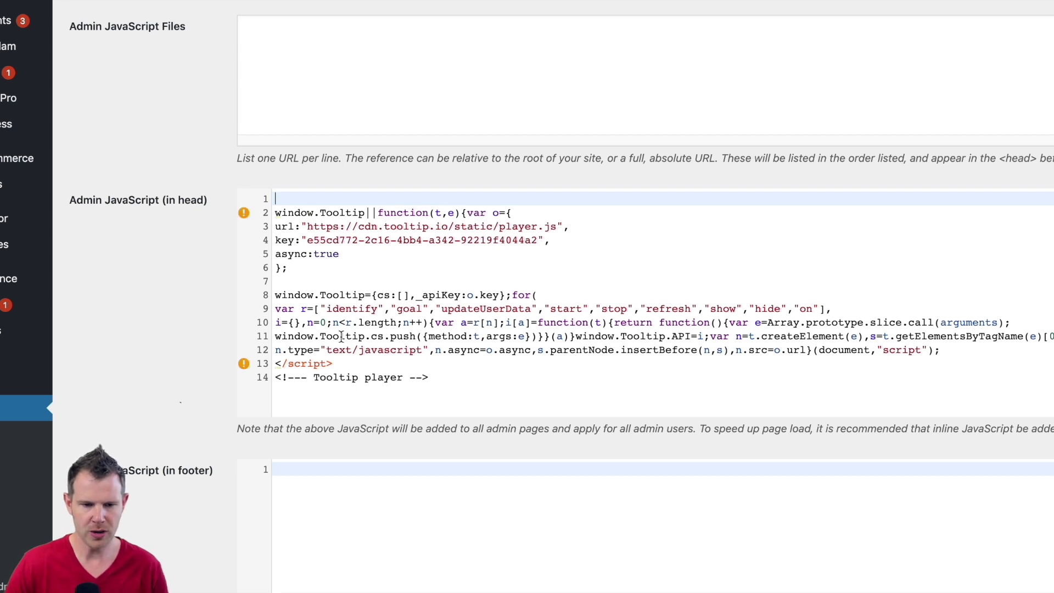
pyautogui.hotkey('ctrl', 'v')
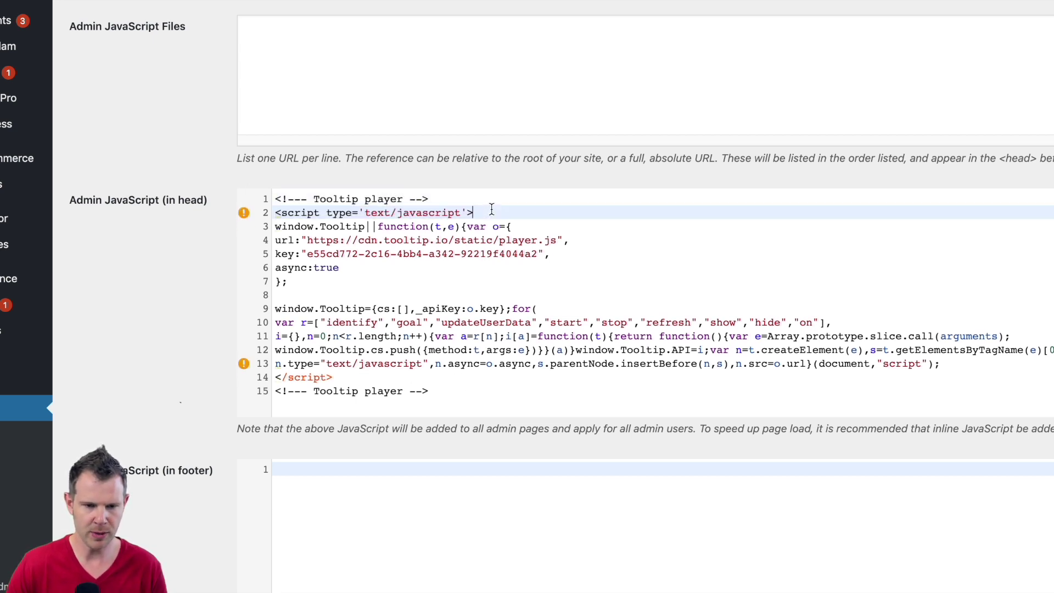
pyautogui.moveTo(491, 210); pyautogui.dragTo(275, 212)
pyautogui.press('BackSpace')
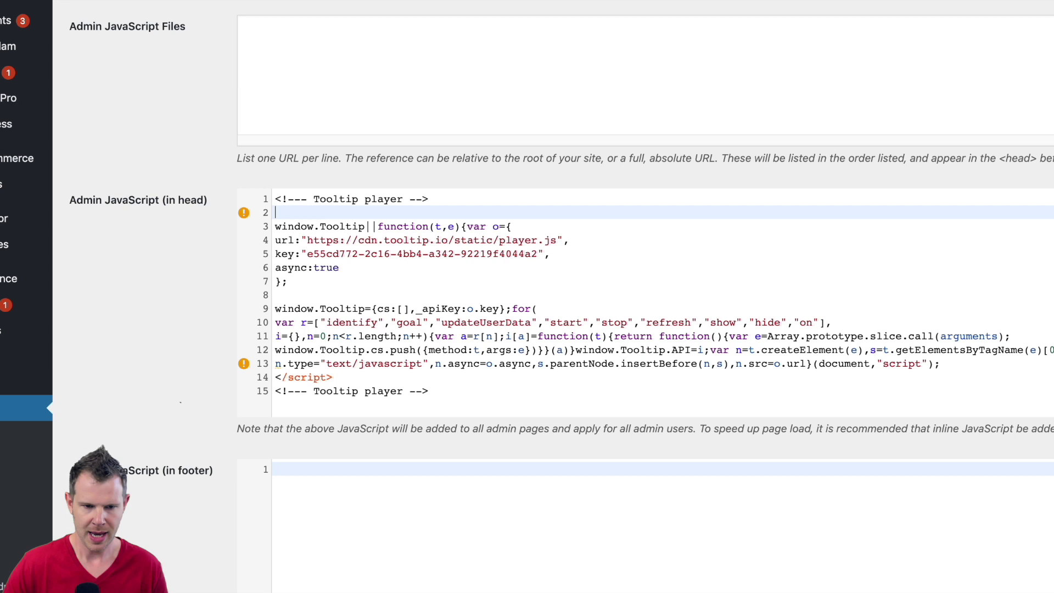
pyautogui.moveTo(332, 377); pyautogui.dragTo(261, 382)
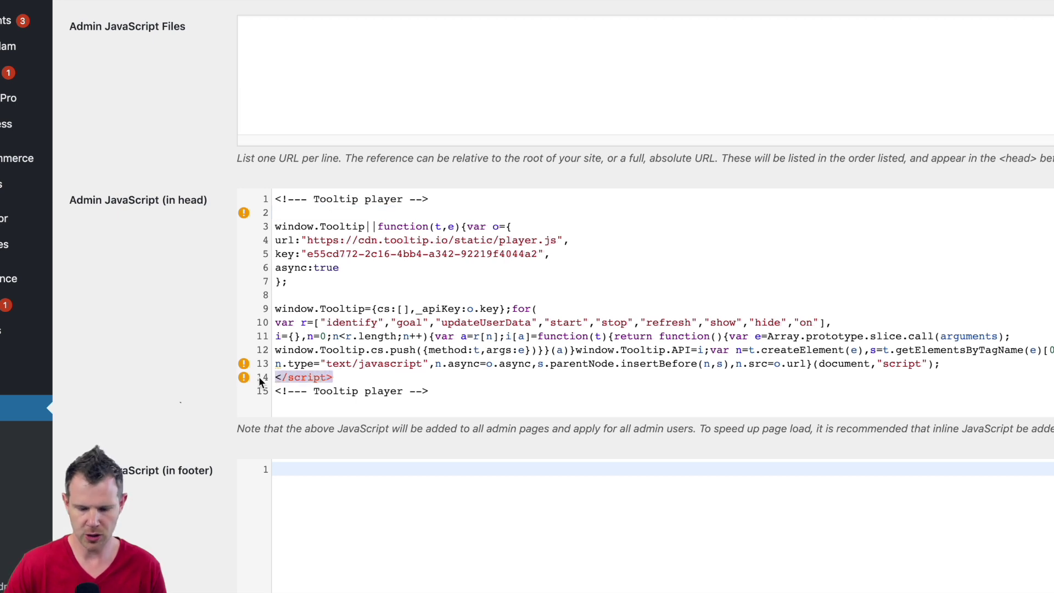
pyautogui.press('BackSpace')
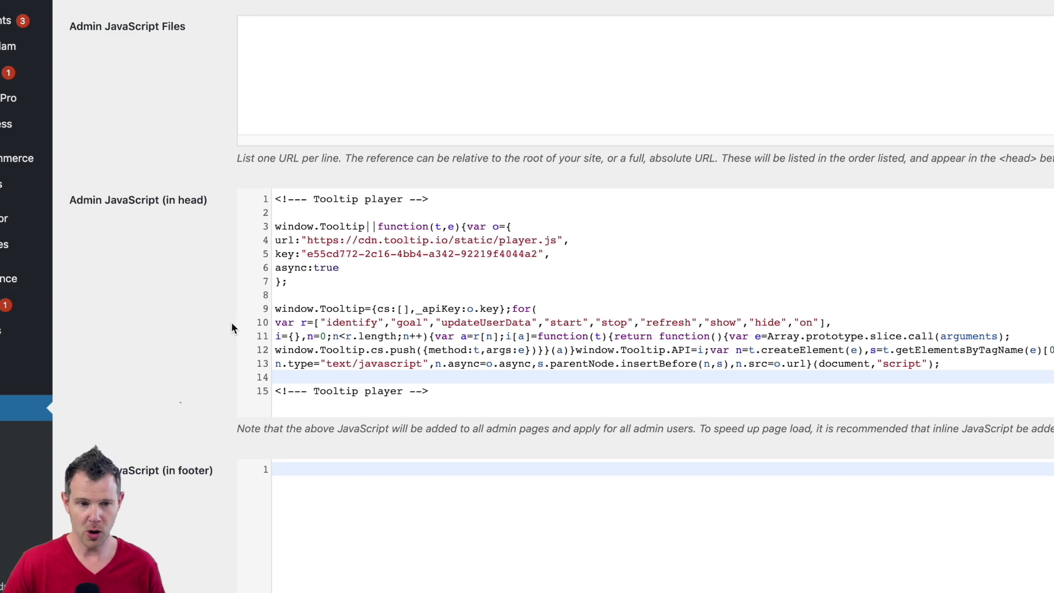
pyautogui.scroll(-8, 232, 321)
# Save the Admin JavaScript settings and go back to the Dashboard
pyautogui.click(107, 548)
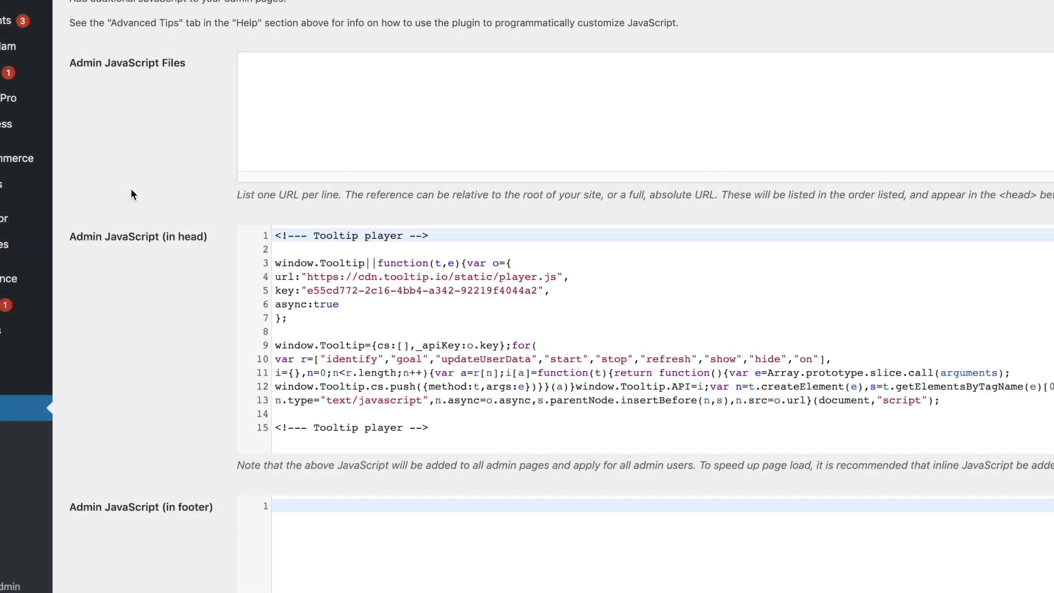
pyautogui.moveTo(46, 80)
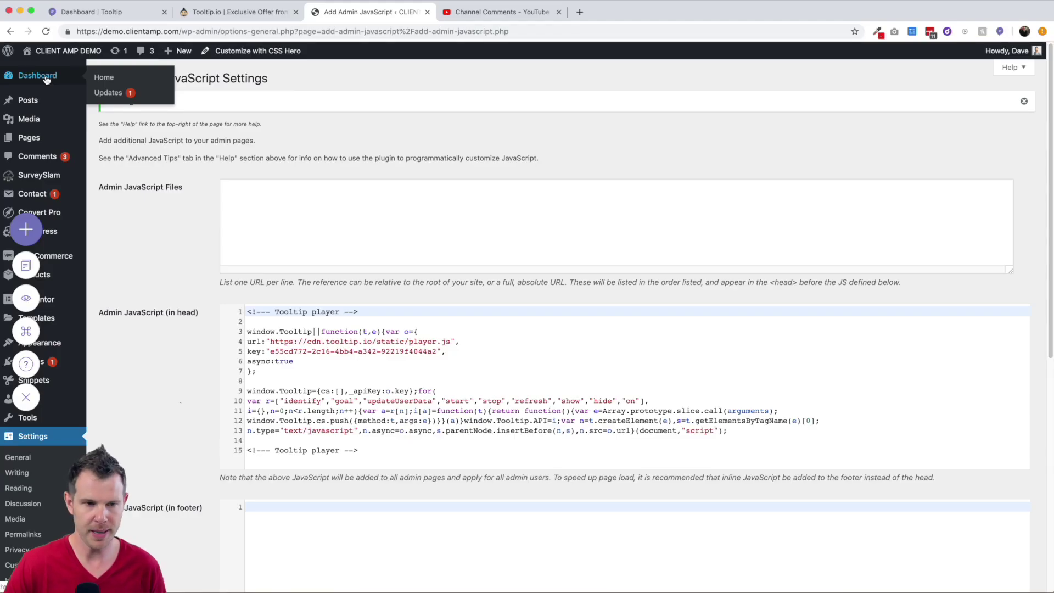
pyautogui.click(46, 80)
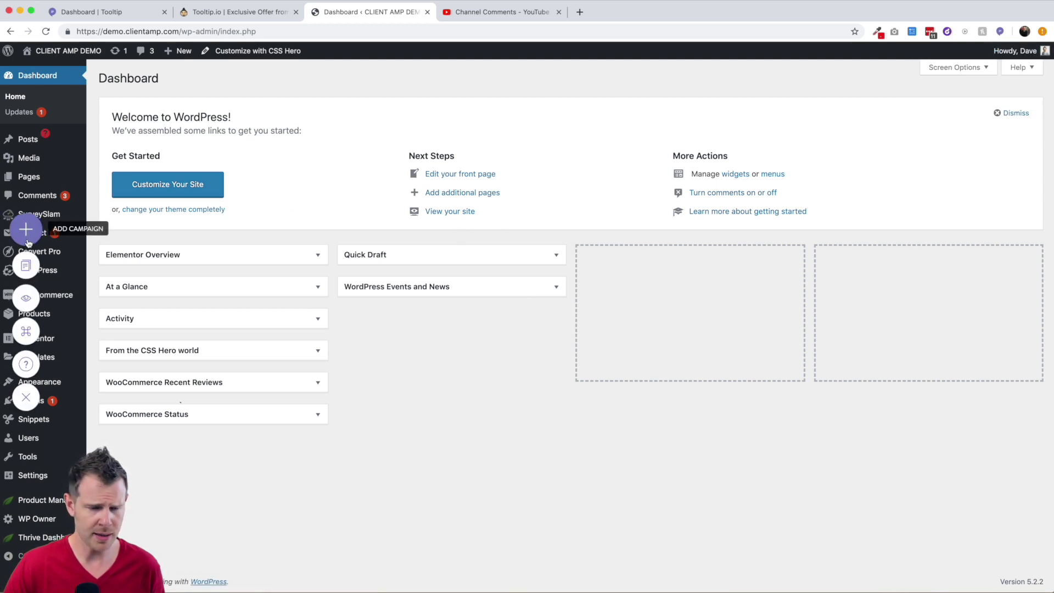
# Add a hotspot campaign on Customize Your Site reading 'Click here to change the look of your site!'
pyautogui.click(28, 230)
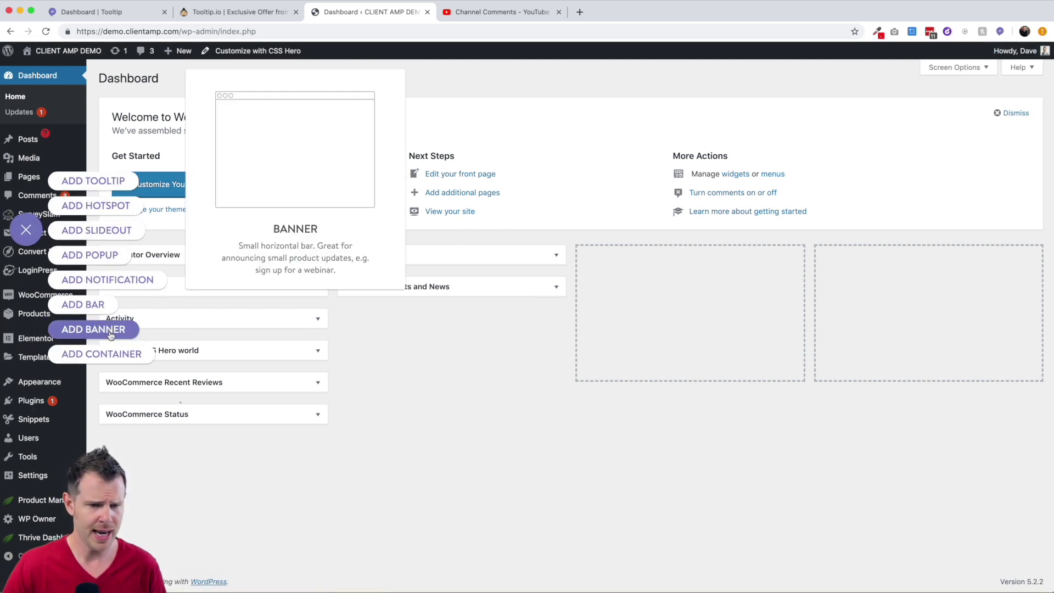
pyautogui.click(96, 205)
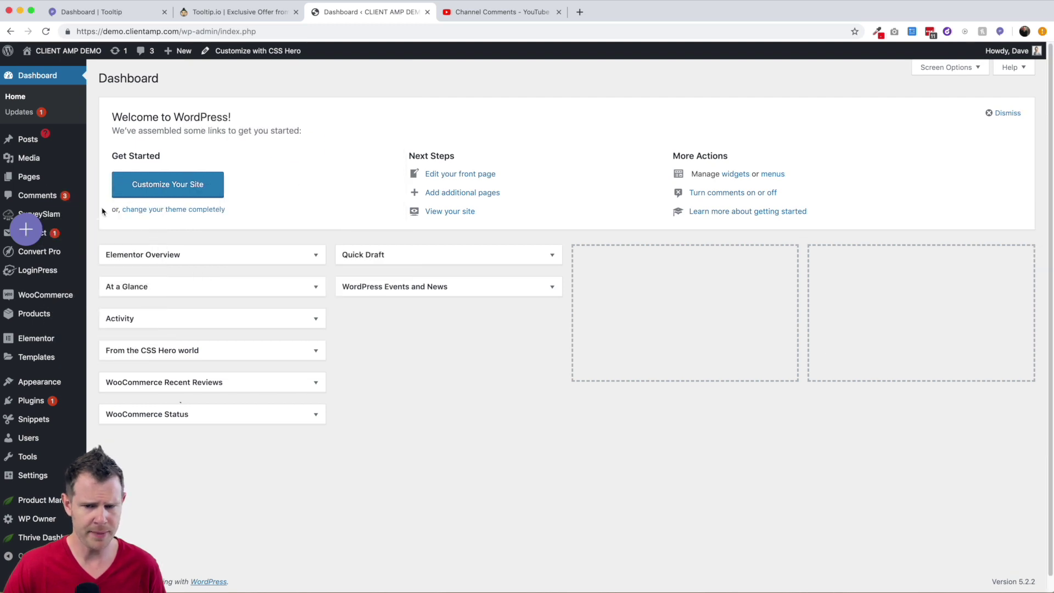
pyautogui.click(180, 183)
pyautogui.click(269, 221)
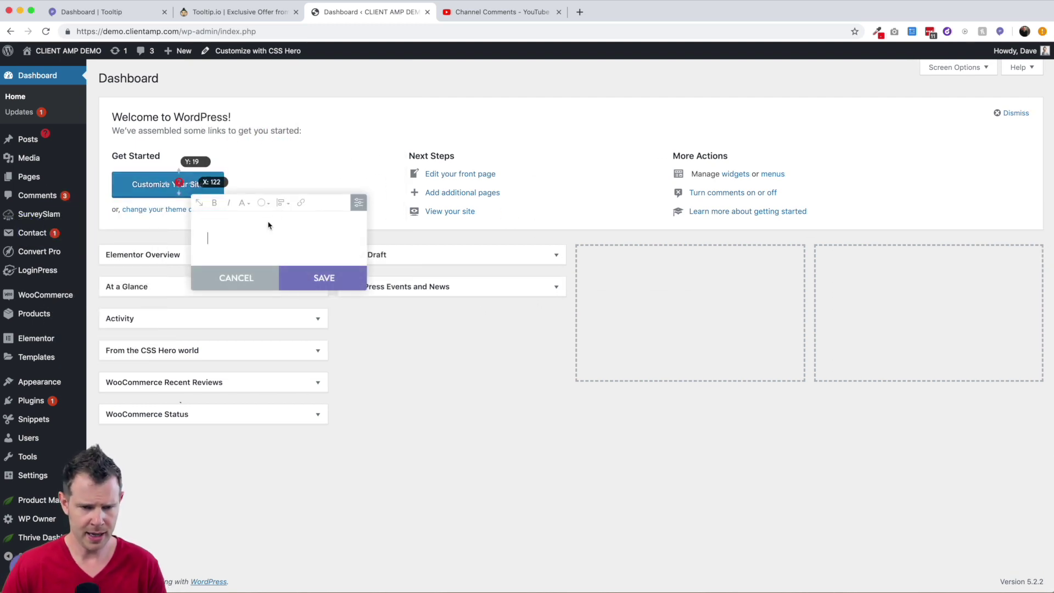
pyautogui.write('Click here')
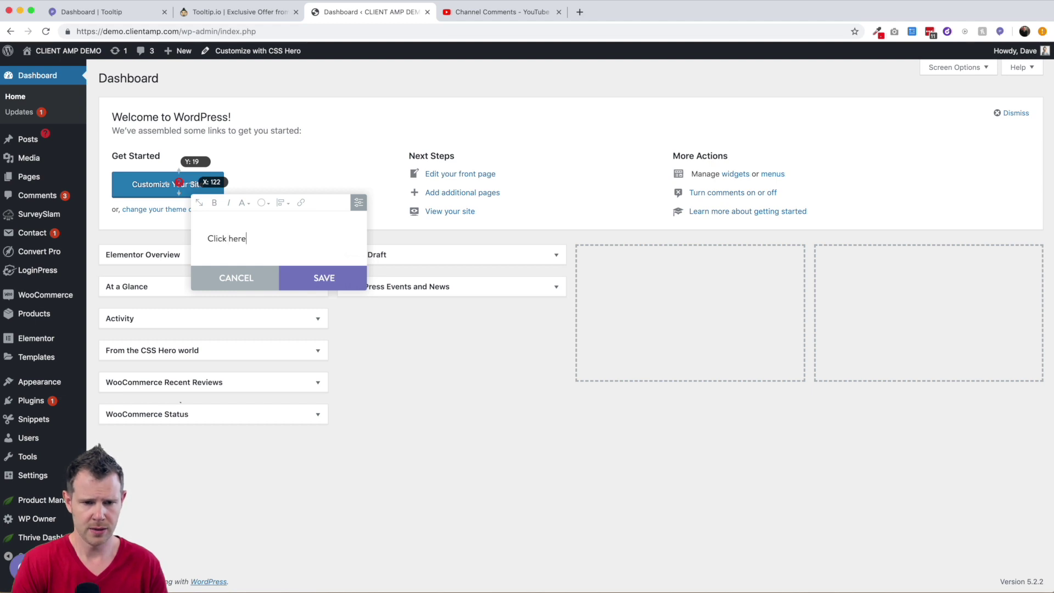
pyautogui.write(' to change the look')
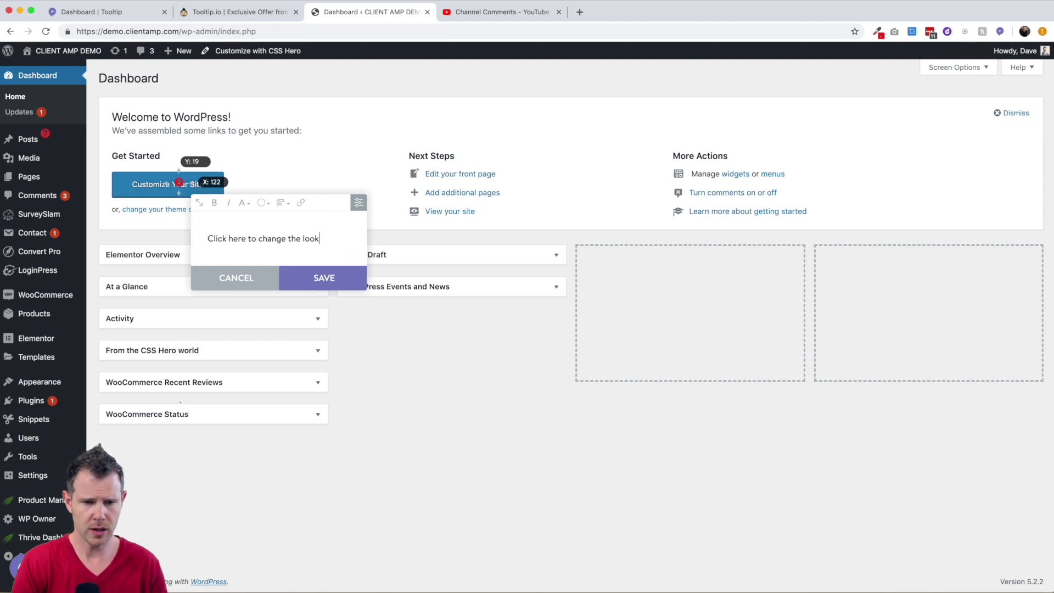
pyautogui.write(' of your site!')
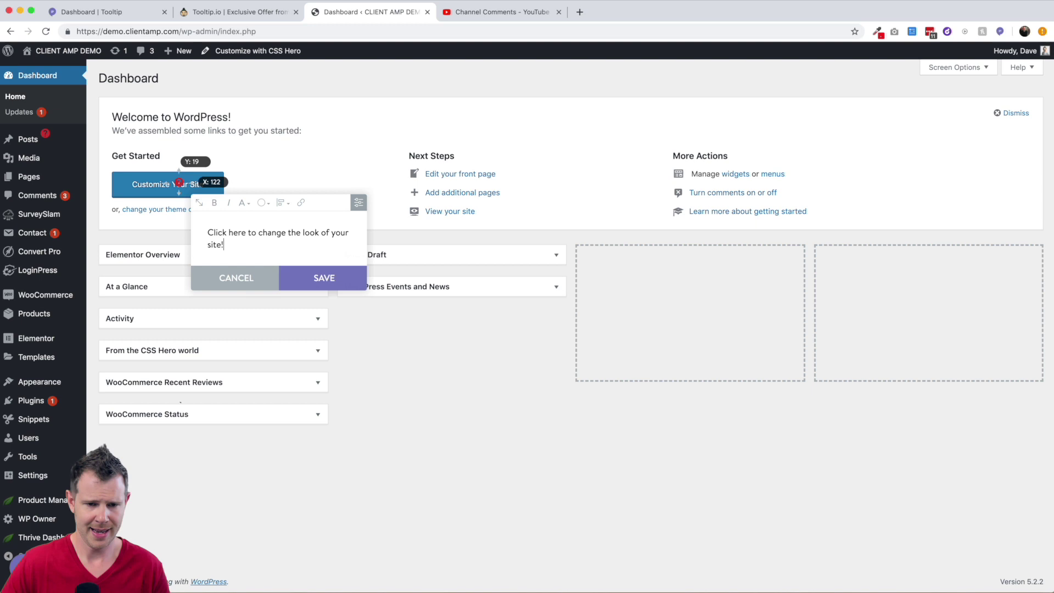
pyautogui.click(324, 277)
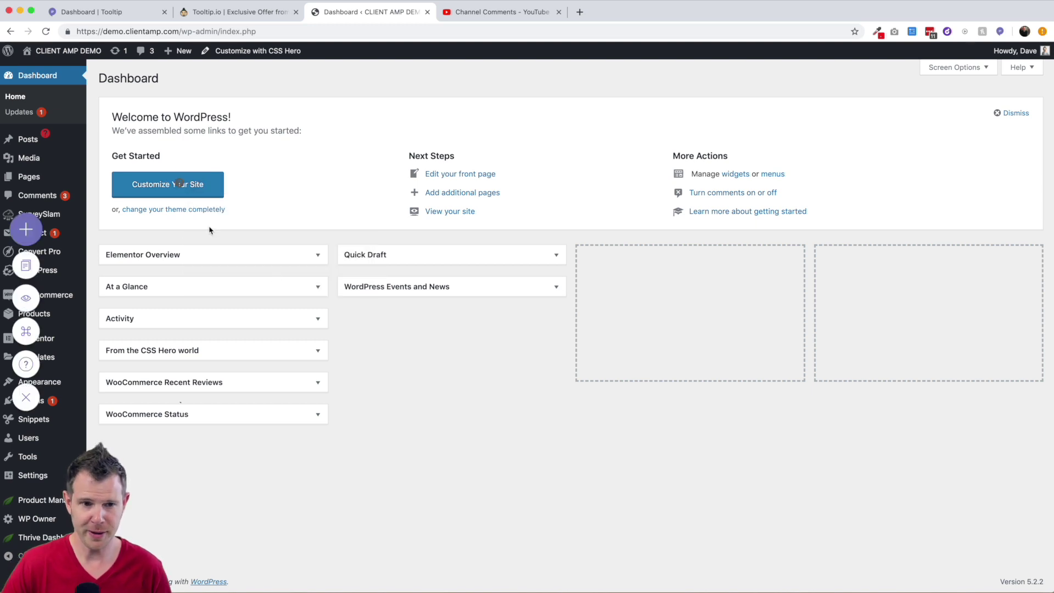
# Set the Customize Your Site hotspot's Publish Campaign option to Show to Users and save
pyautogui.click(180, 186)
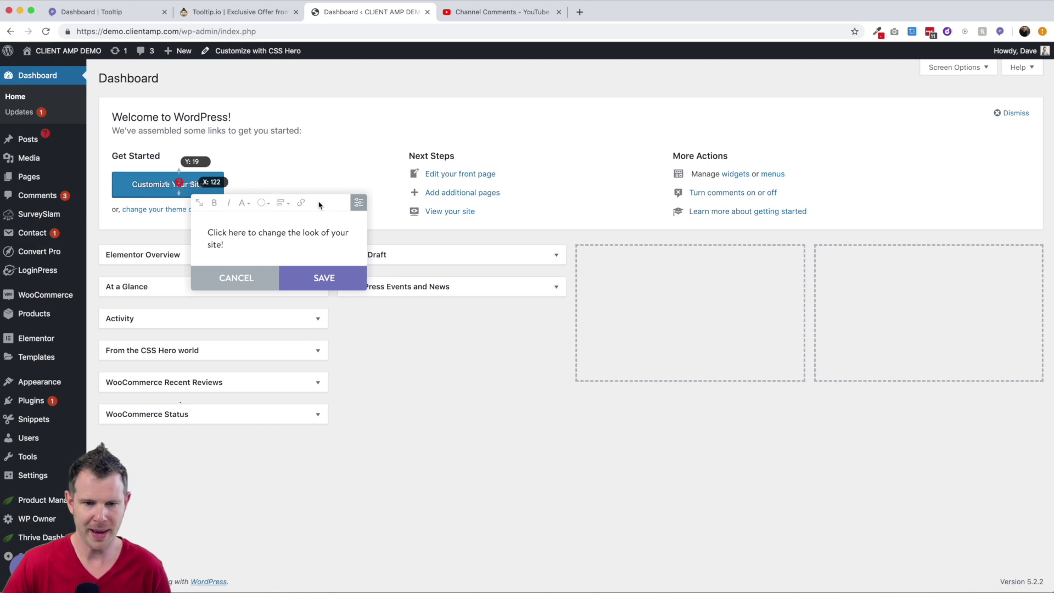
pyautogui.click(352, 205)
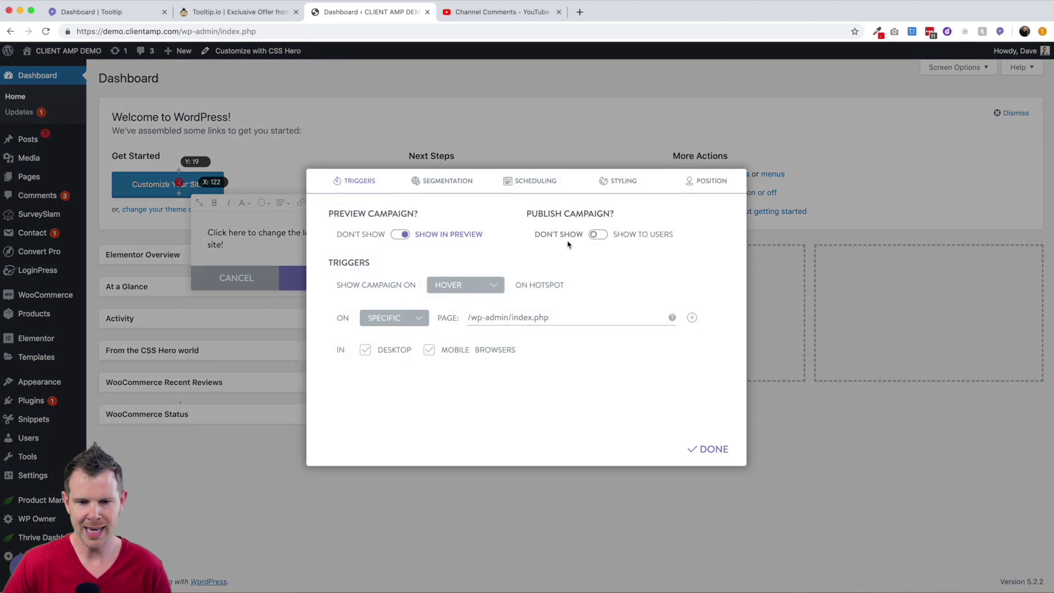
pyautogui.click(602, 235)
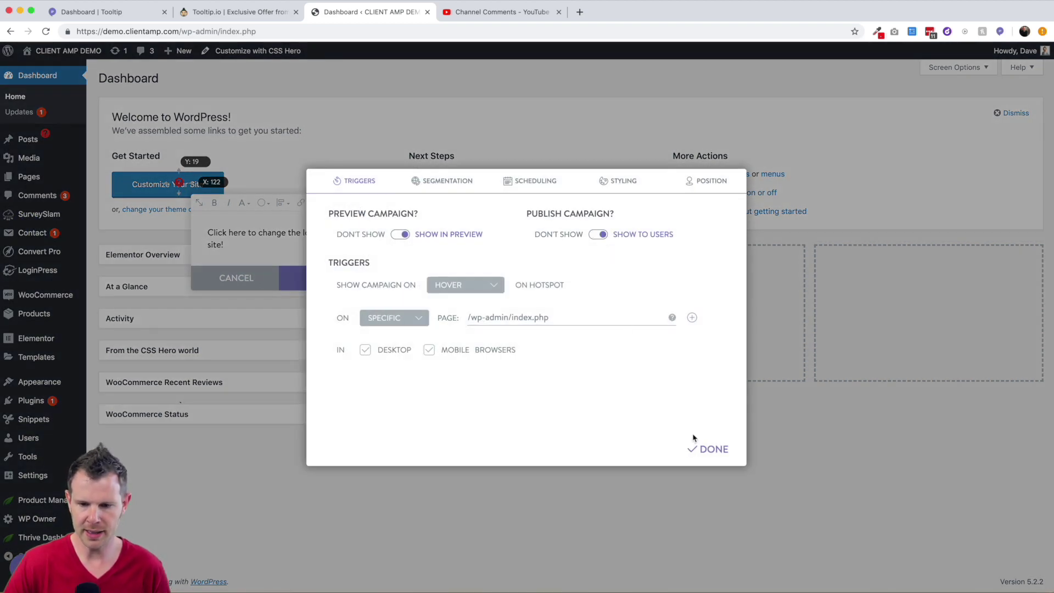
pyautogui.click(709, 449)
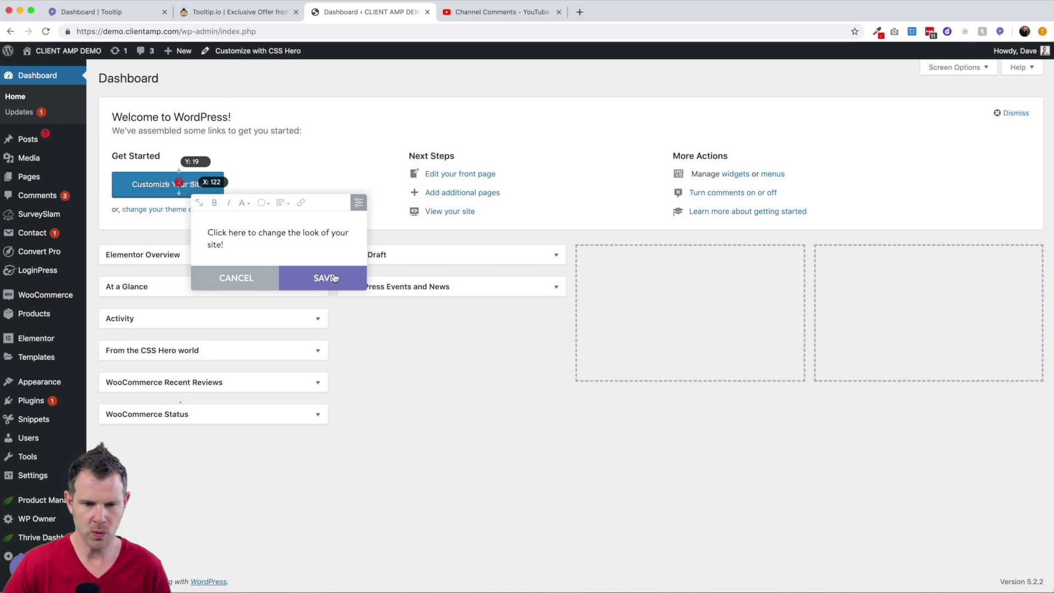
pyautogui.click(334, 278)
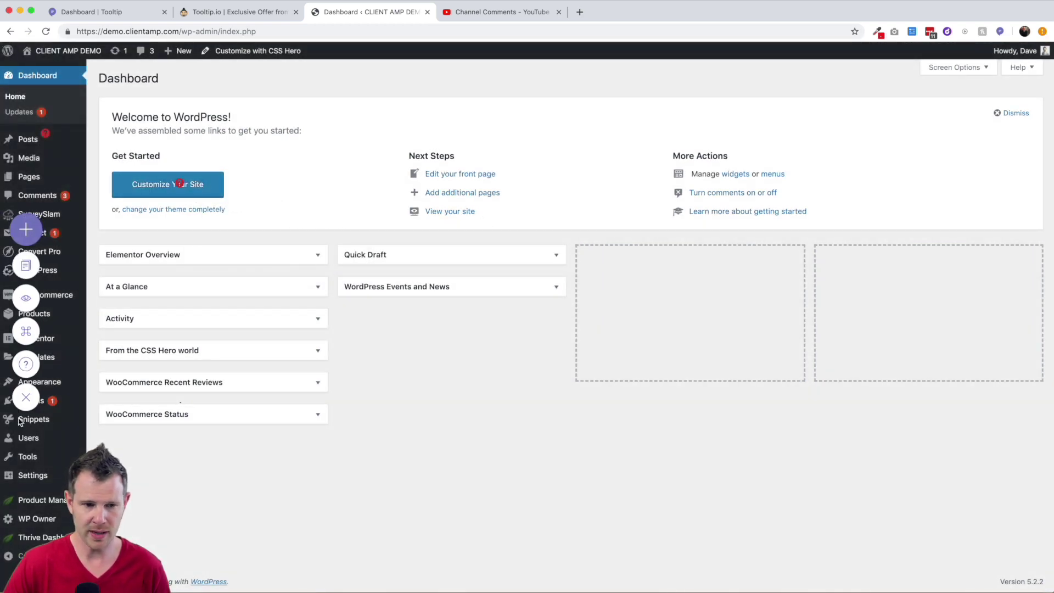
# Exit Tooltip edit mode, check the live hotspot message, and select index.php in the address
pyautogui.click(1000, 32)
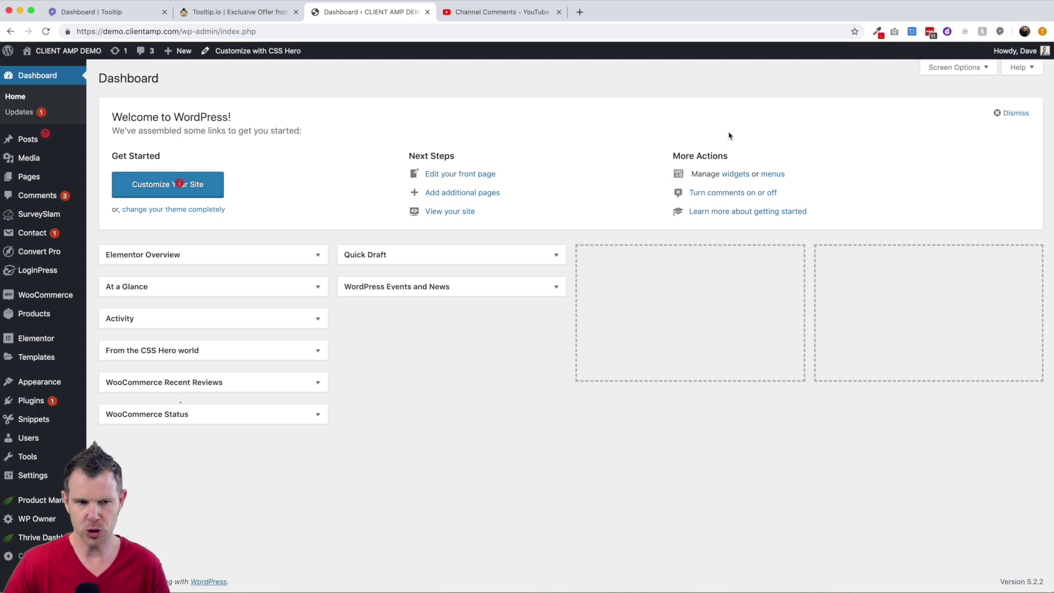
pyautogui.moveTo(182, 182)
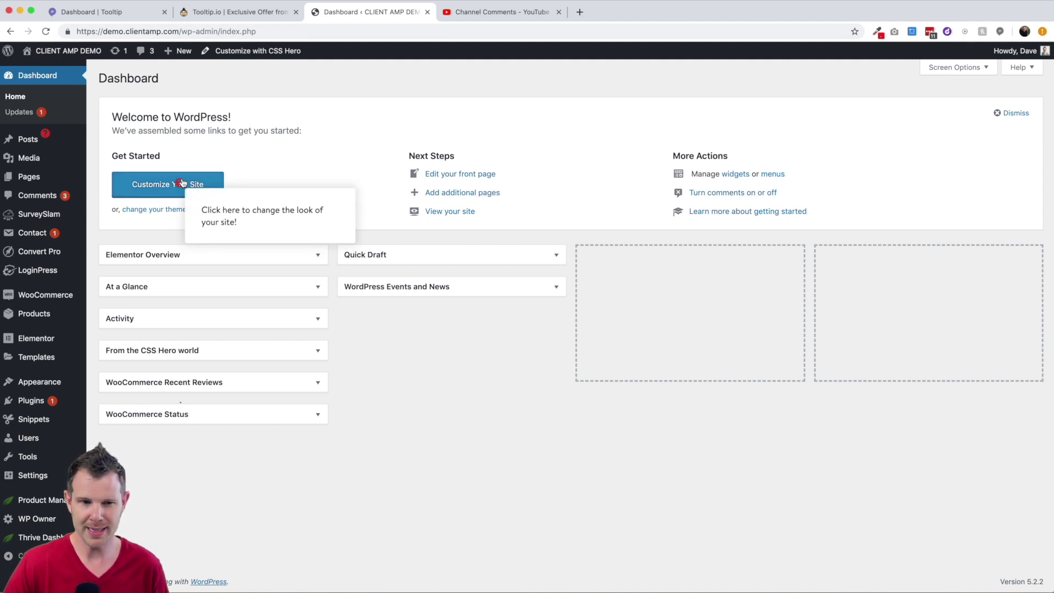
pyautogui.moveTo(220, 31); pyautogui.dragTo(316, 43)
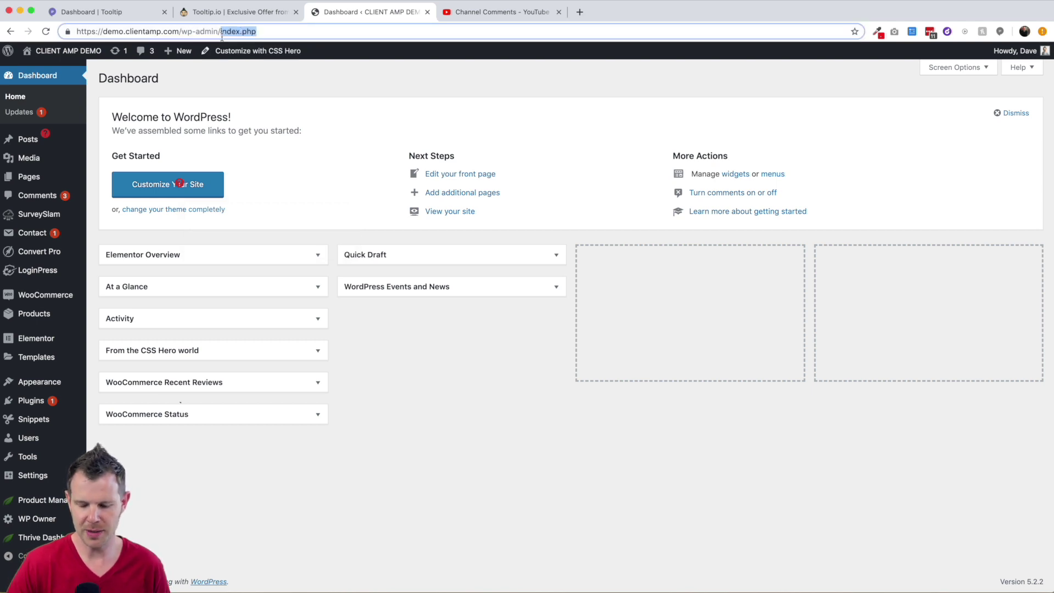
# Remove index.php from the address and reload the dashboard at /wp-admin/
pyautogui.press('BackSpace')
pyautogui.press('Return')
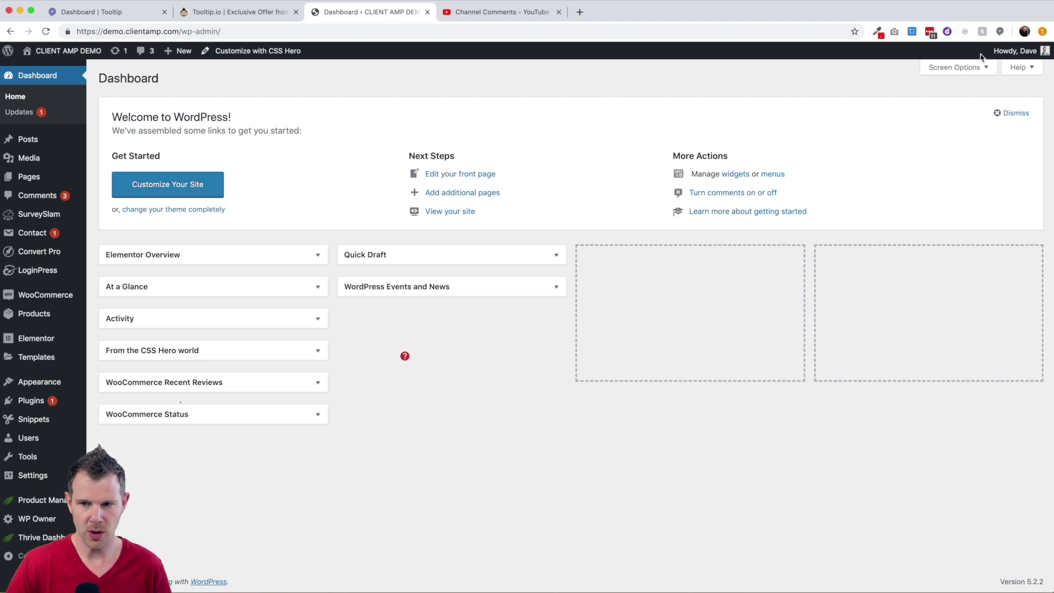
# From the Tooltip campaigns list, edit the Customize the Site campaign's message on the current /wp-admin/ page
pyautogui.click(1000, 33)
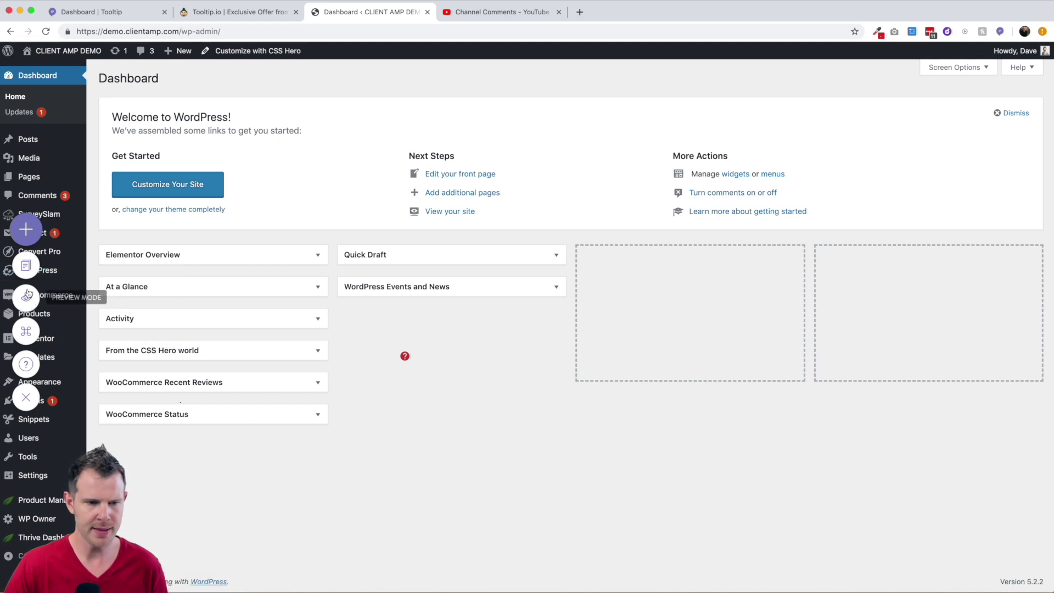
pyautogui.click(25, 270)
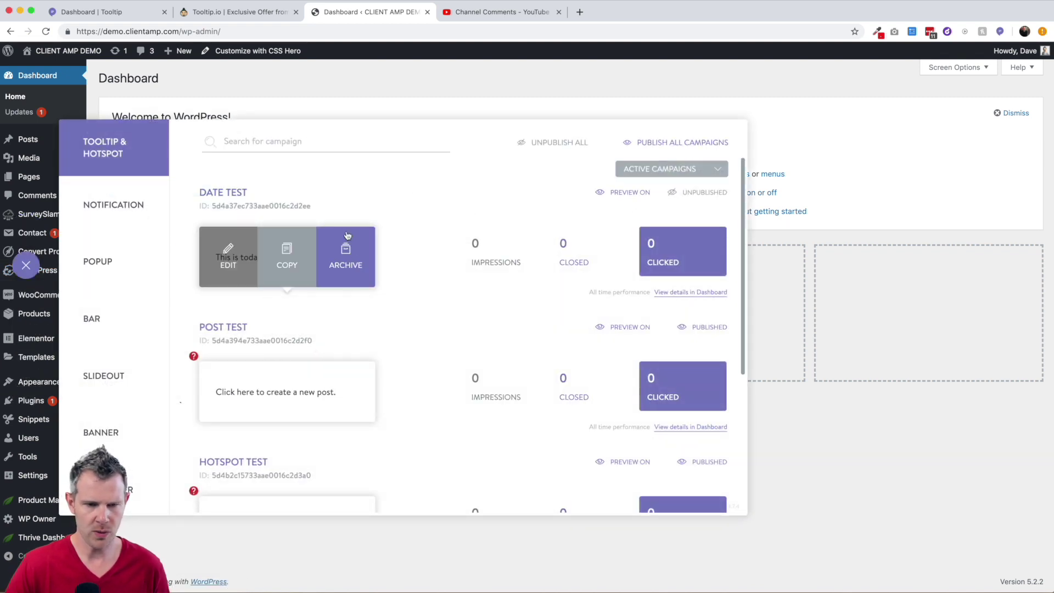
pyautogui.scroll(-5, 346, 354)
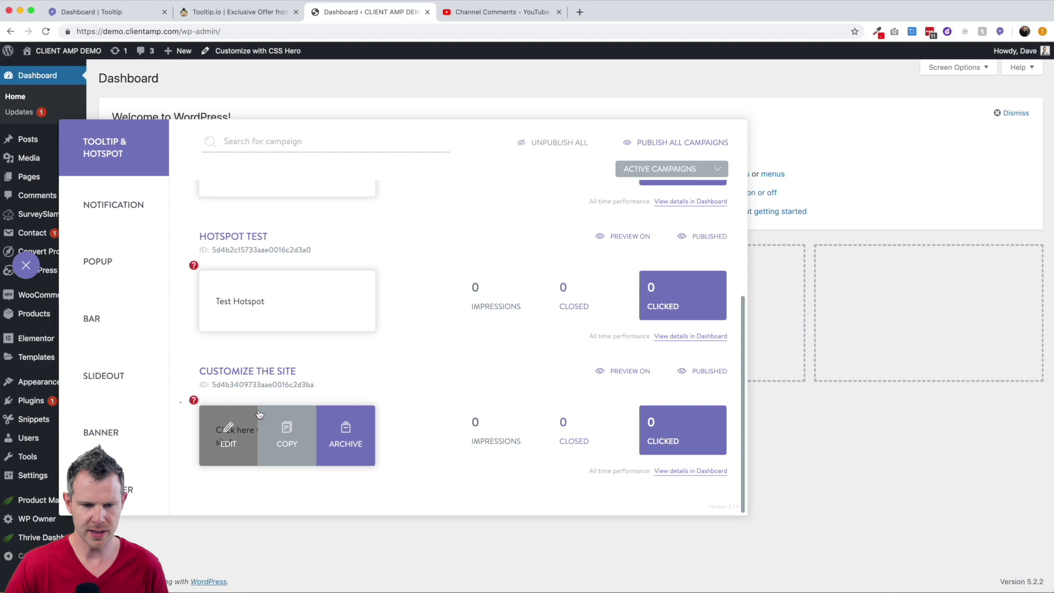
pyautogui.moveTo(275, 446)
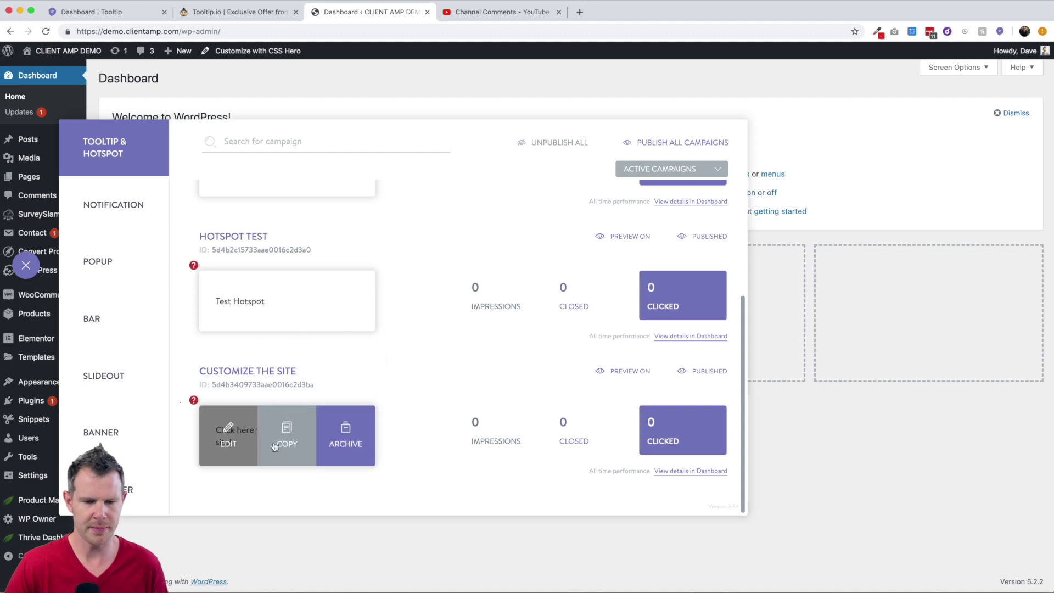
pyautogui.click(229, 444)
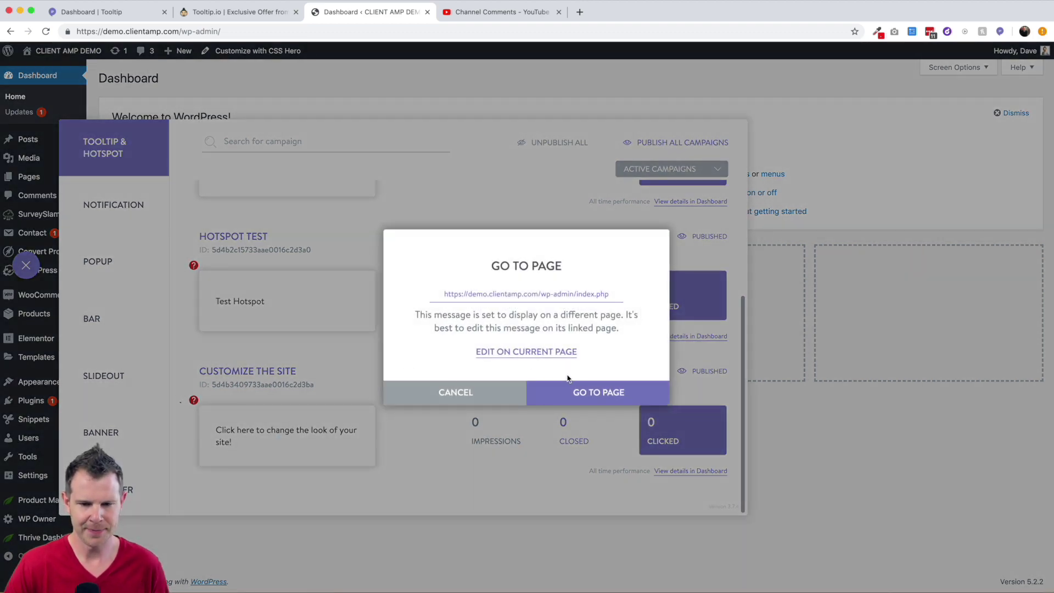
pyautogui.click(555, 356)
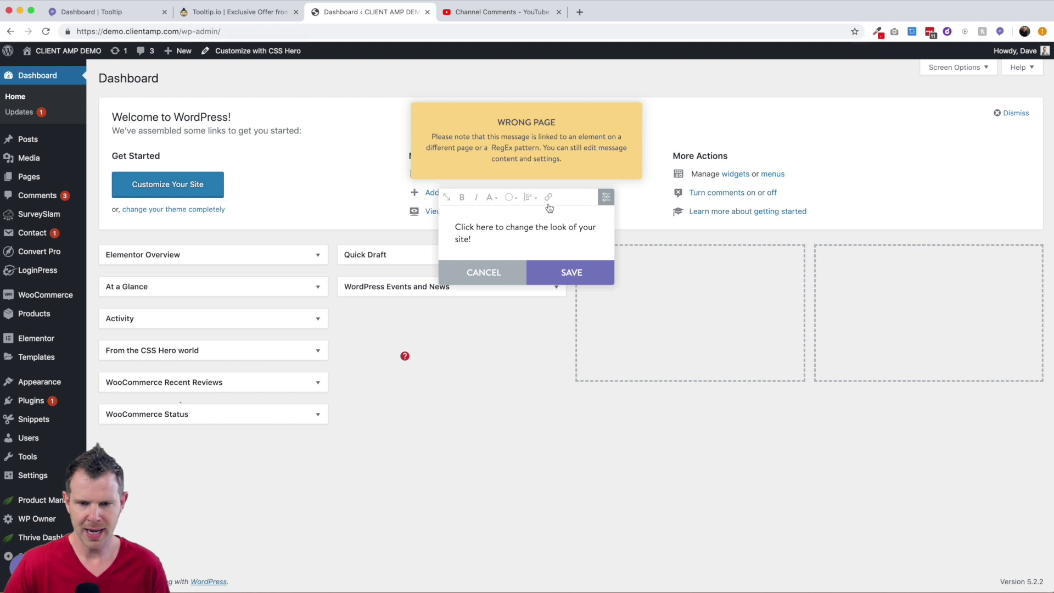
# In the trigger settings, add a second page condition /wp-admin/ alongside /wp-admin/index.php, keeping specific-page matching
pyautogui.click(606, 196)
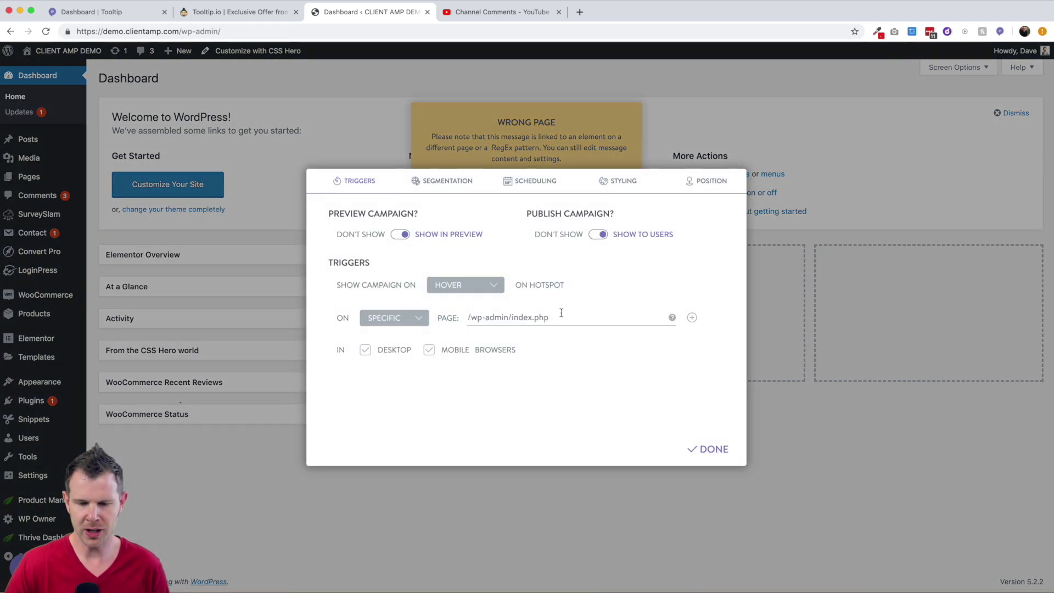
pyautogui.click(691, 318)
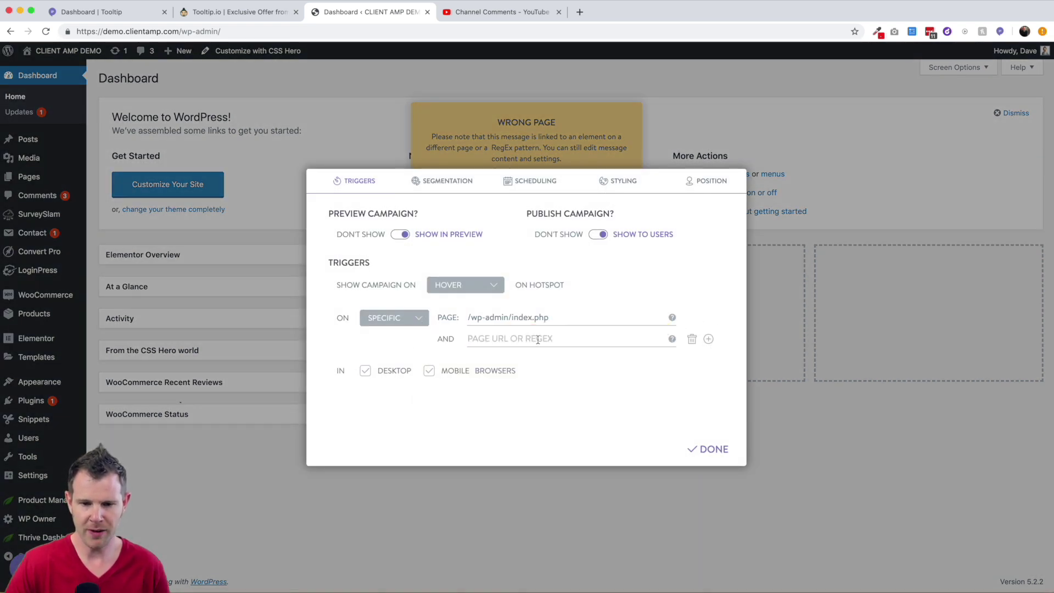
pyautogui.moveTo(565, 324); pyautogui.dragTo(460, 316)
pyautogui.hotkey('ctrl', 'c')
pyautogui.click(497, 339)
pyautogui.hotkey('ctrl', 'v')
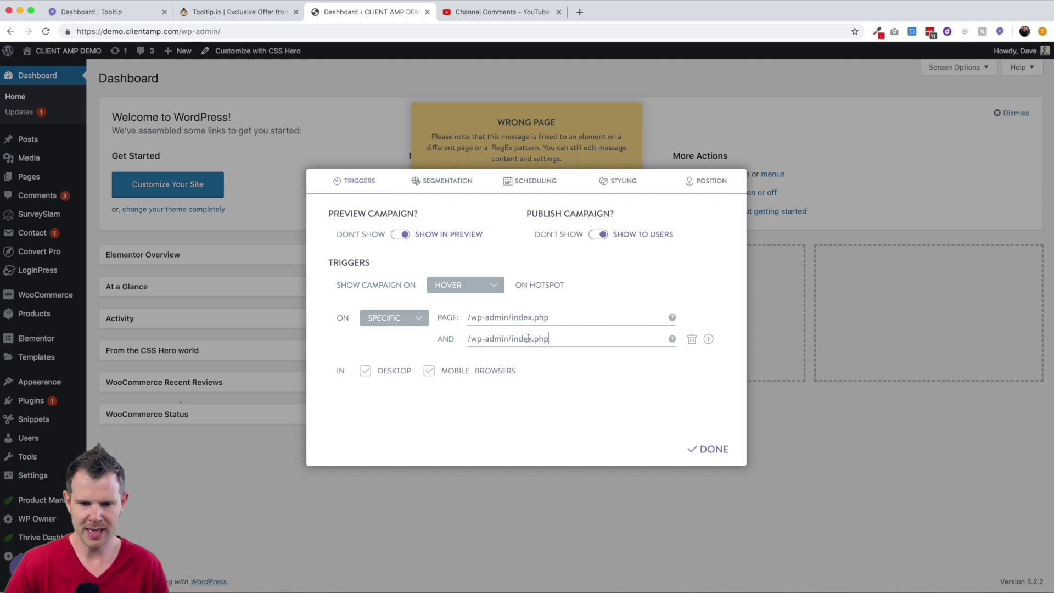
pyautogui.moveTo(514, 337); pyautogui.dragTo(695, 346)
pyautogui.press('BackSpace')
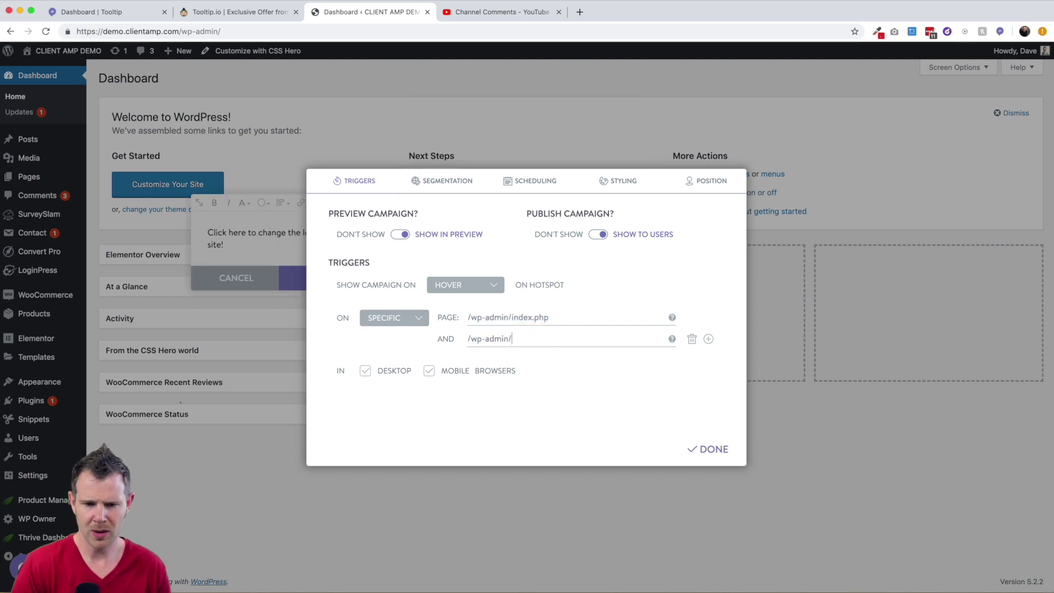
pyautogui.click(405, 317)
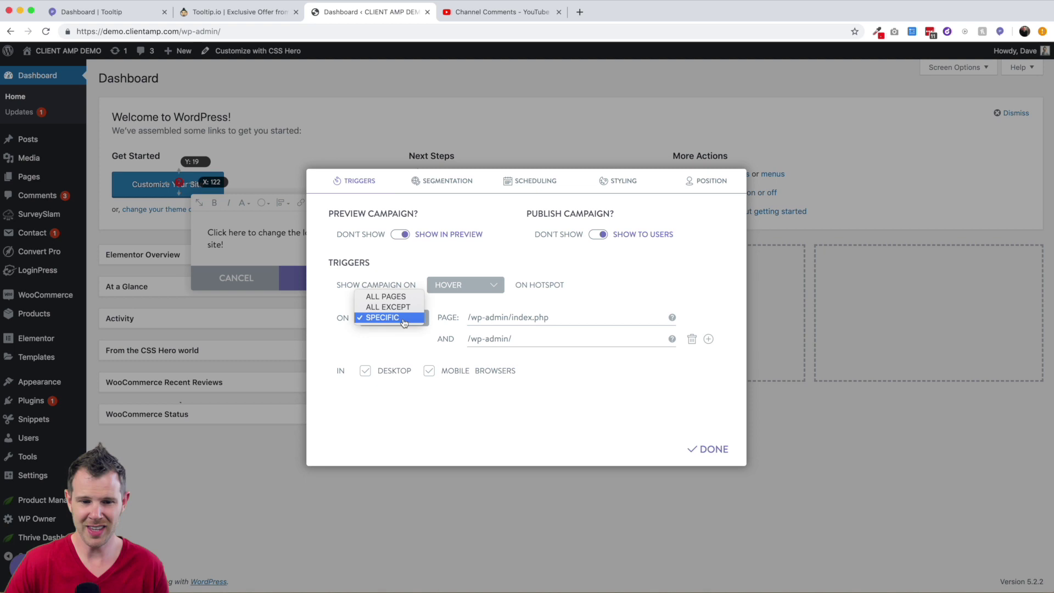
pyautogui.click(390, 318)
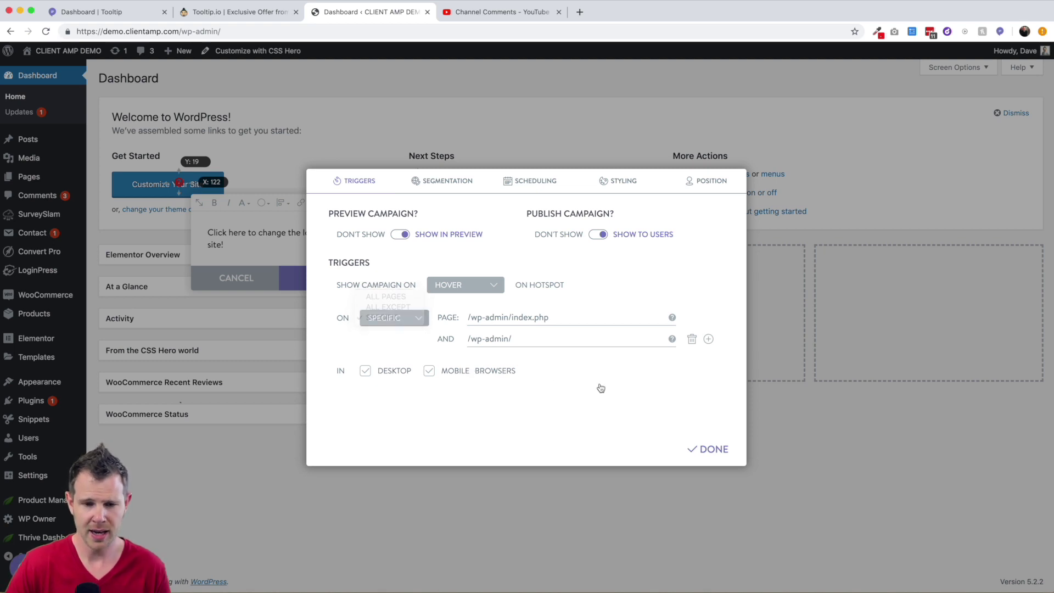